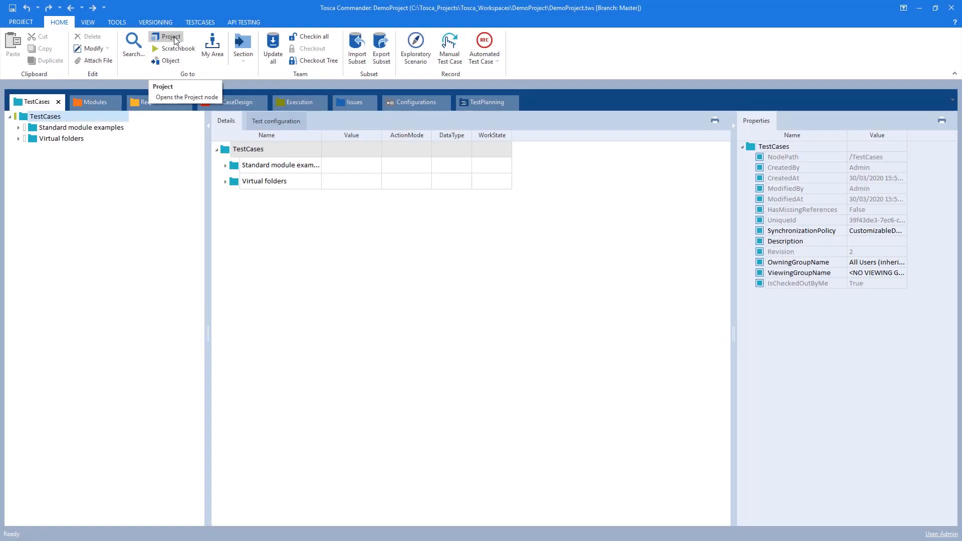
Open the project node and check out DemoProject
click(174, 39)
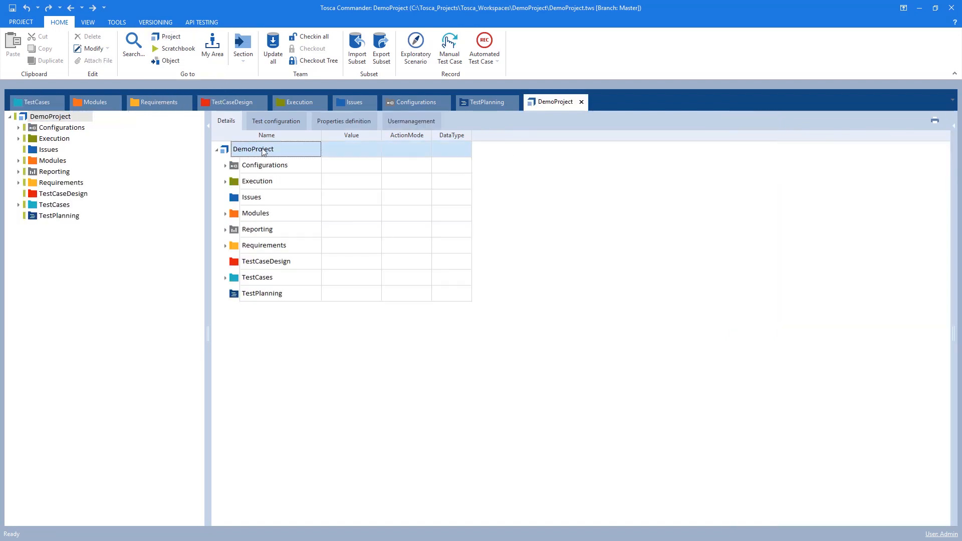
click(419, 123)
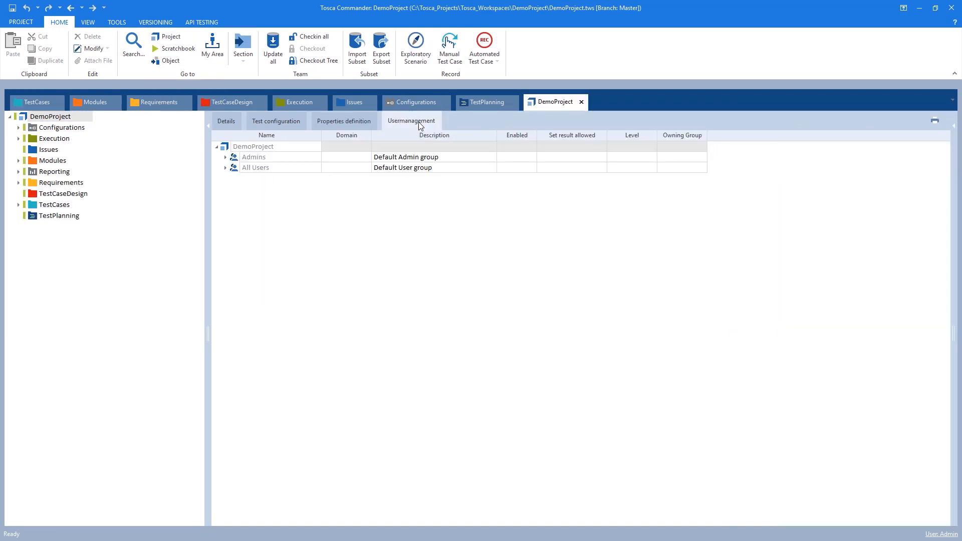
right_click(232, 151)
click(335, 127)
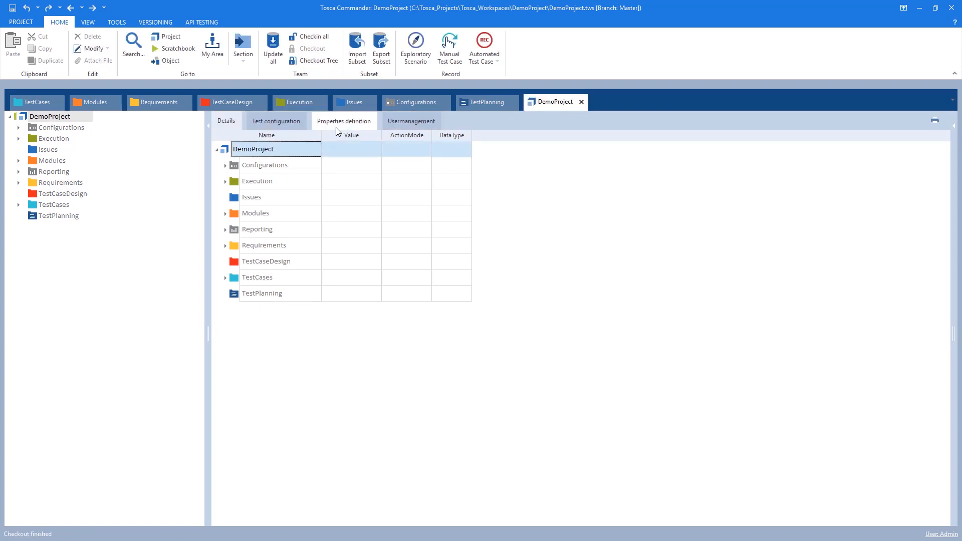
Open DemoProject's user management and expand the Admins and All Users groups
click(423, 121)
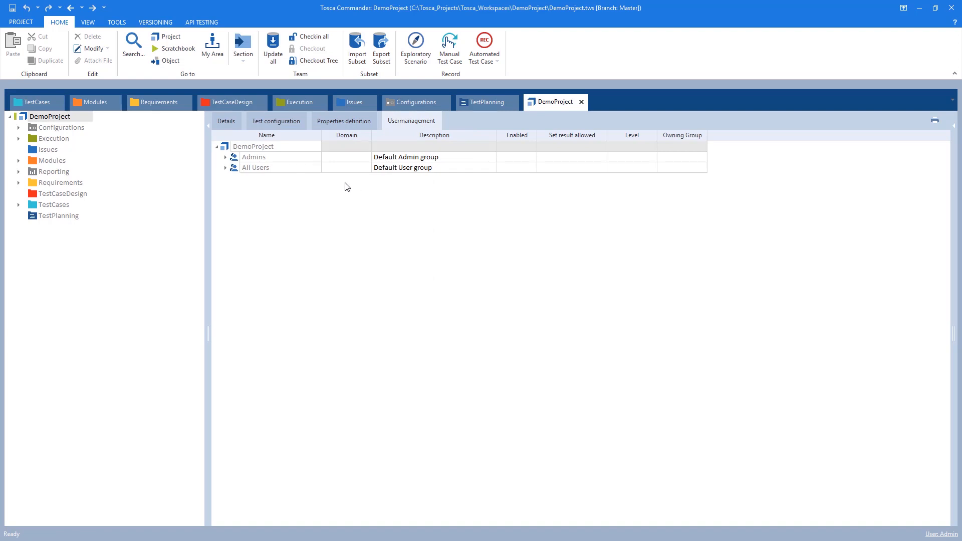
click(225, 158)
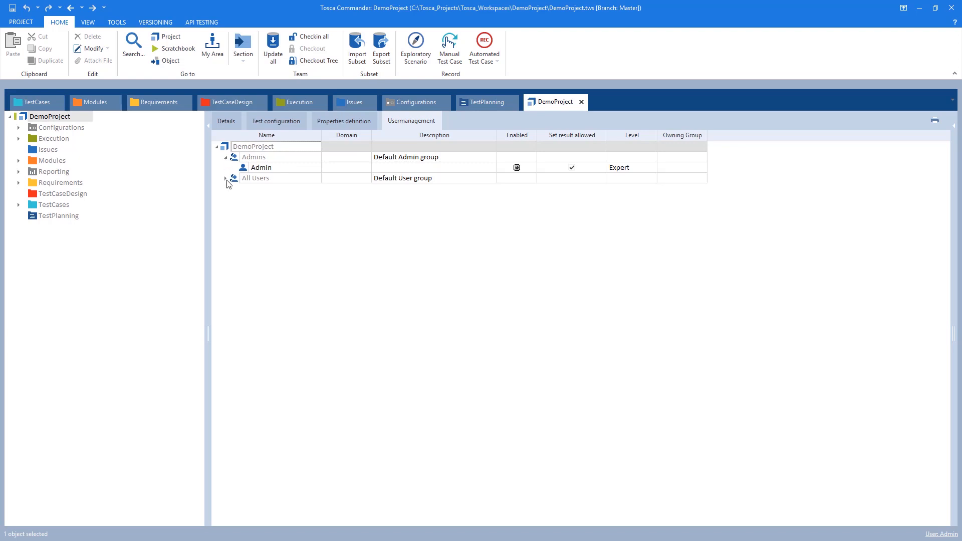
click(226, 179)
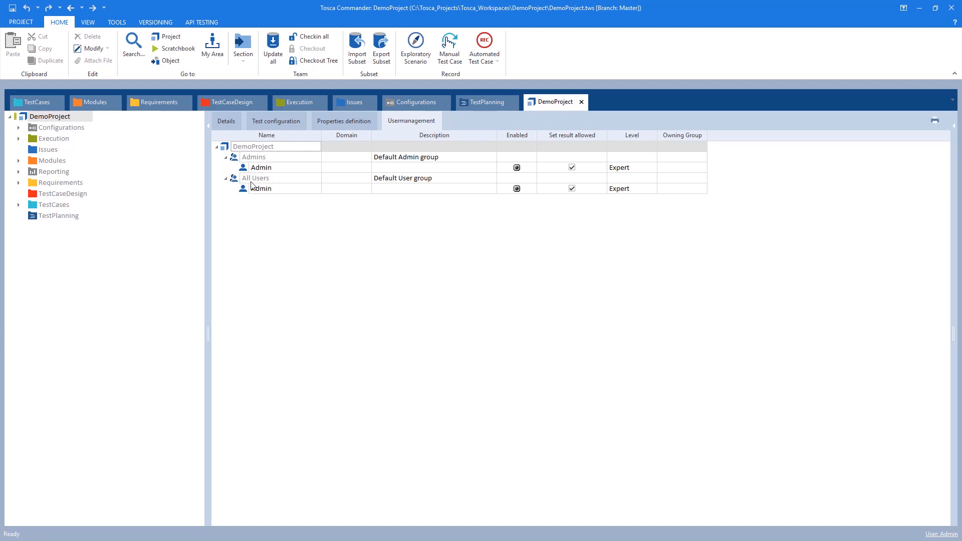
Create a user named Tester 1 in the All Users group with the description Test Lead
click(251, 183)
right_click(251, 182)
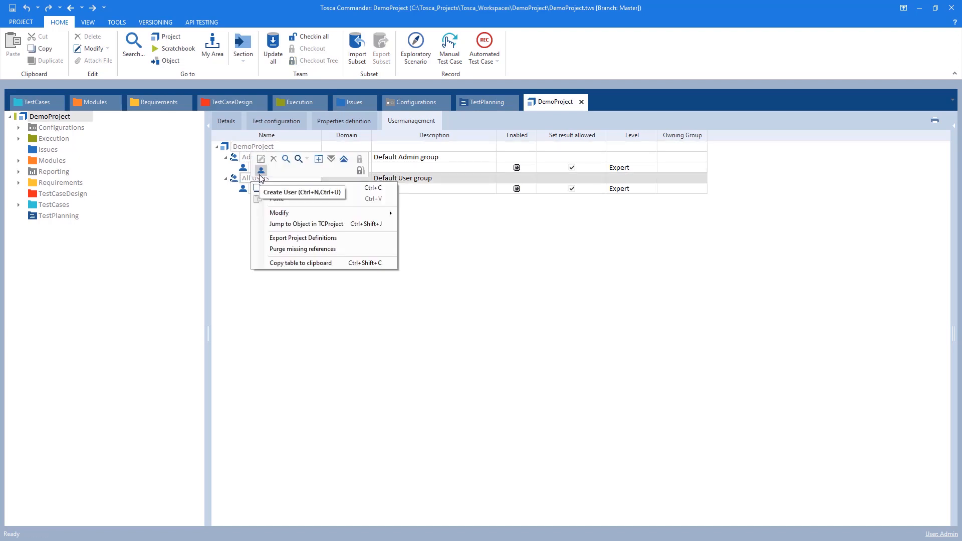
click(260, 175)
text(Tester)
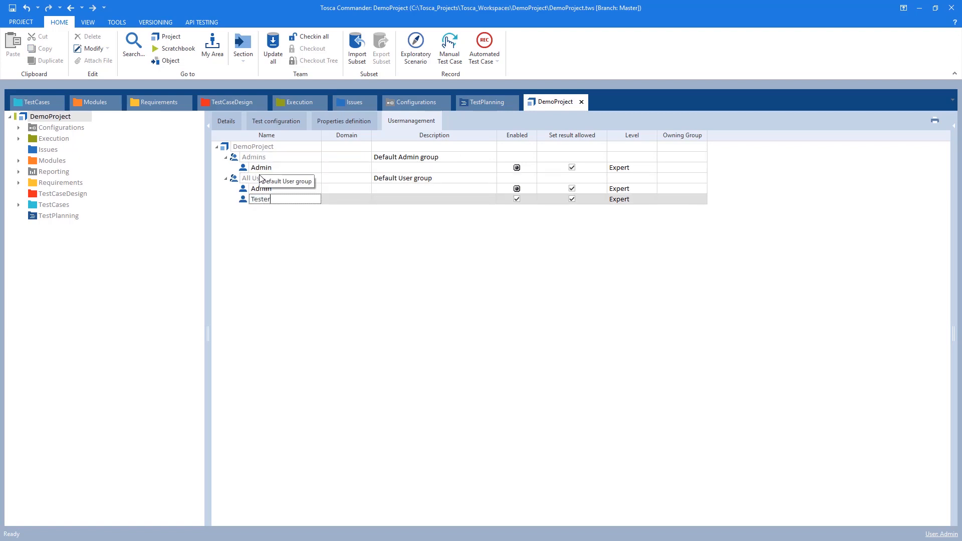
text( 1)
click(383, 200)
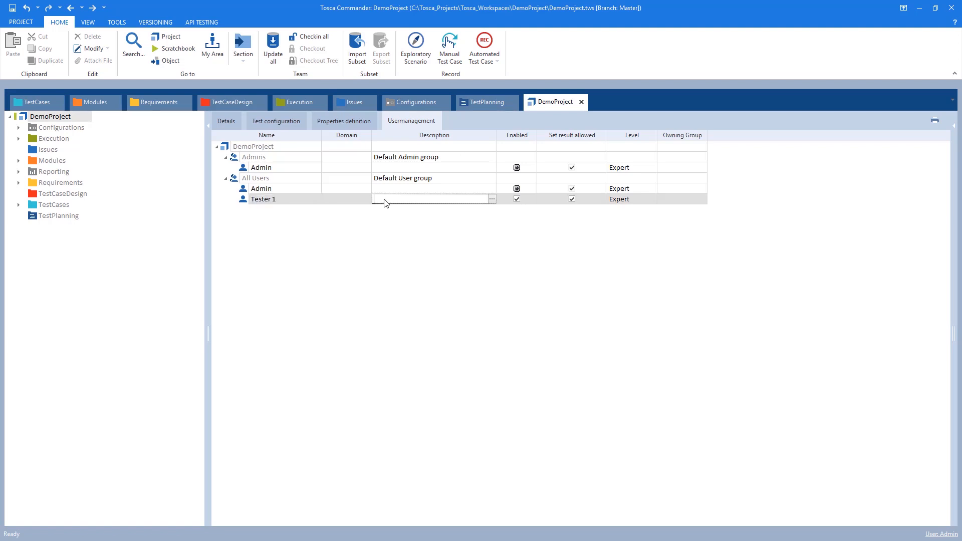
text(Test Lead)
Create a user group named Application A under DemoProject
right_click(257, 146)
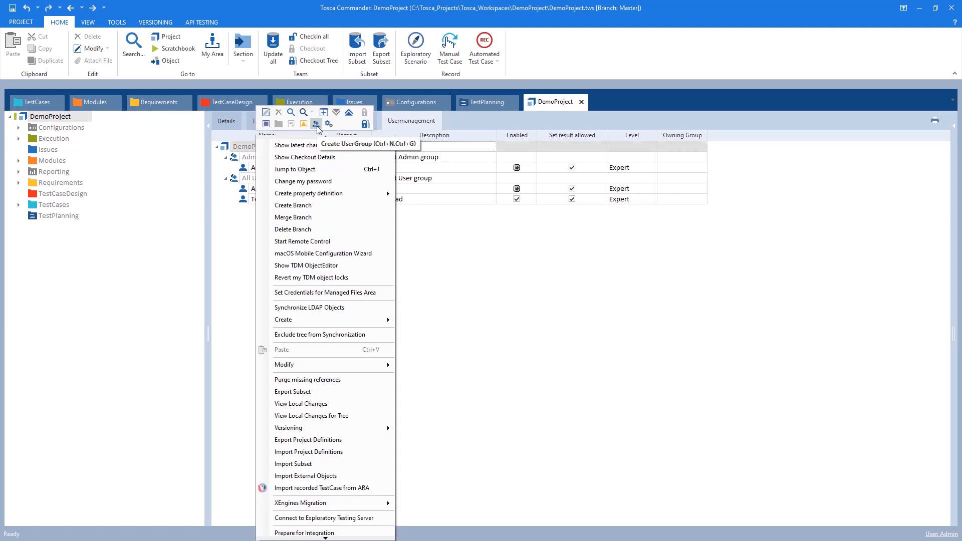
click(317, 125)
text(Application A)
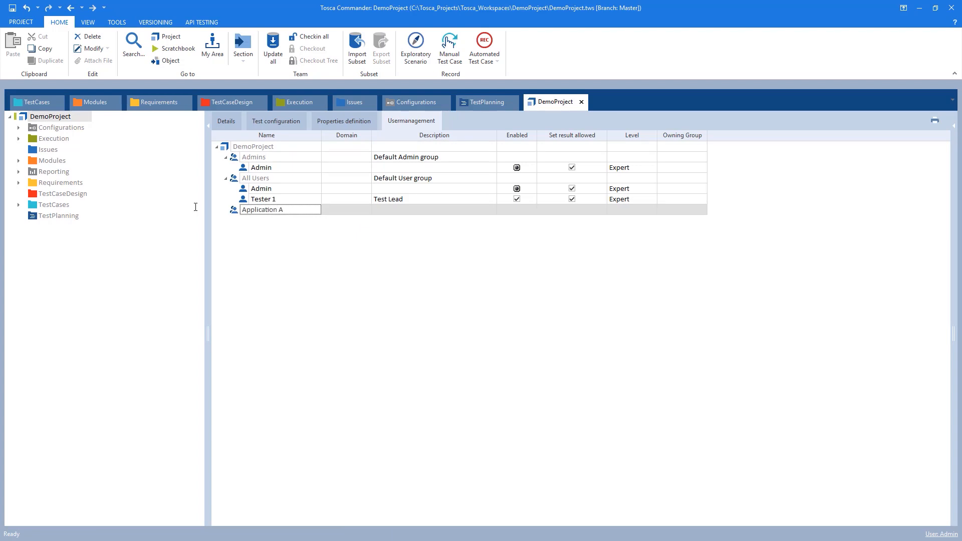
key(Return)
Create user Tester 2 in the Application A group with the description Automation Specialist, and add Tester 1 to that group
right_click(245, 212)
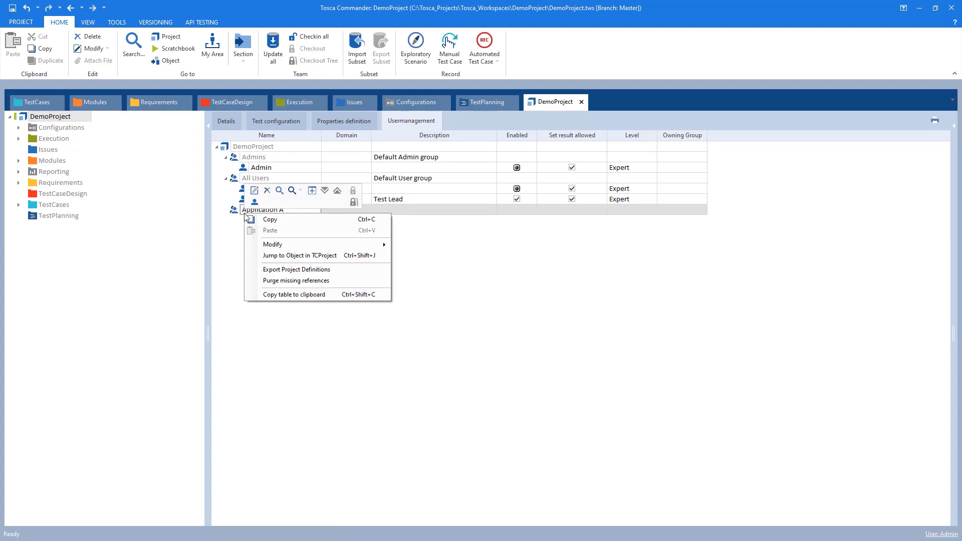
click(254, 203)
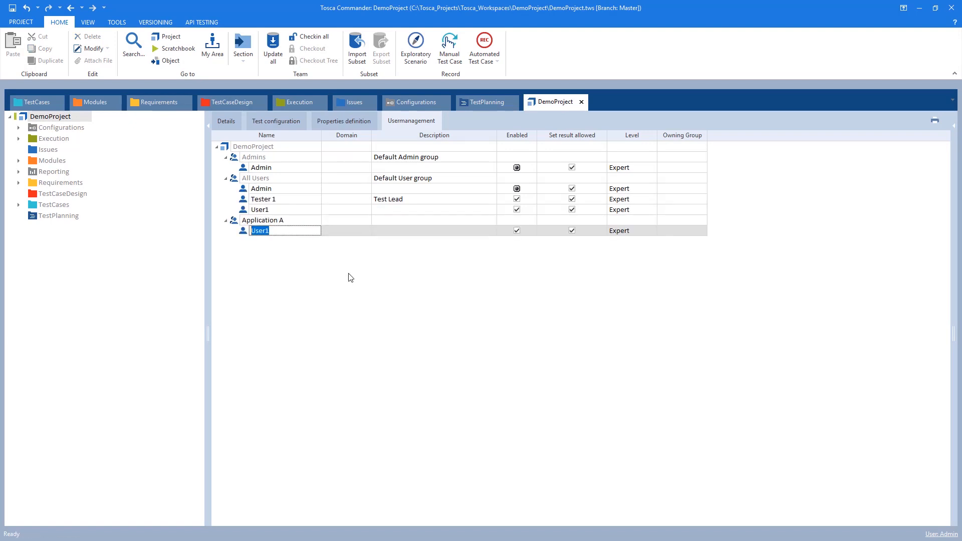
text(Tester 2)
key(Return)
click(386, 233)
text(Automation Specialist)
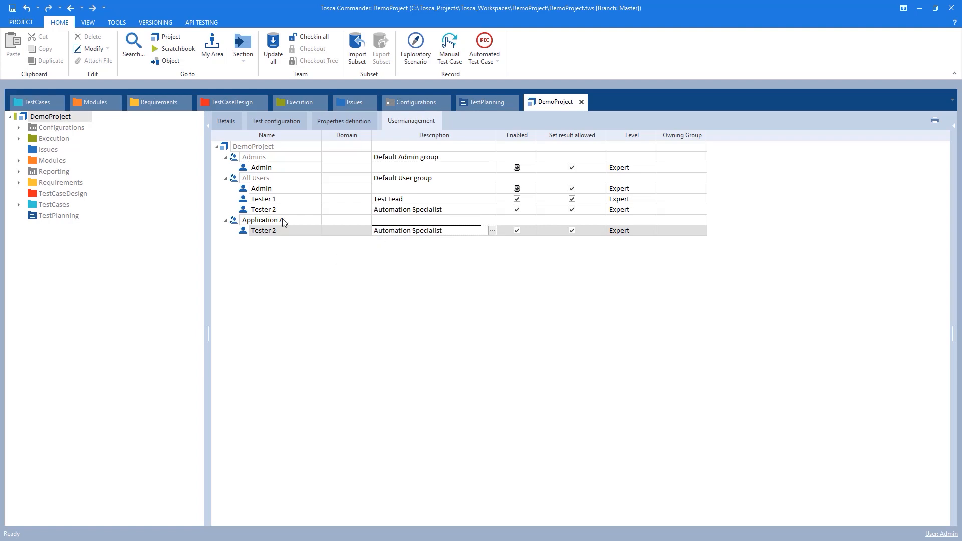
drag(243, 199, 248, 223)
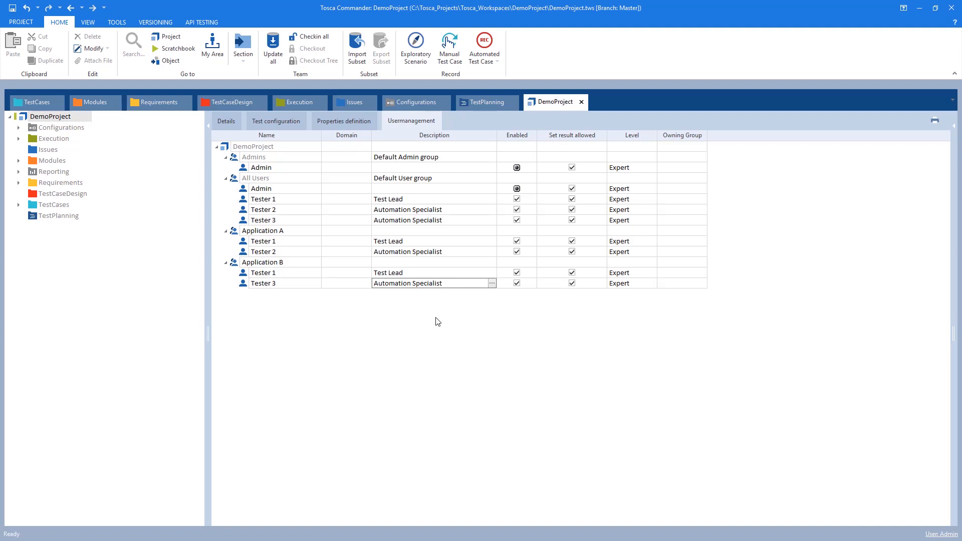
Set an account password for Tester 1 in the All Users group
right_click(269, 203)
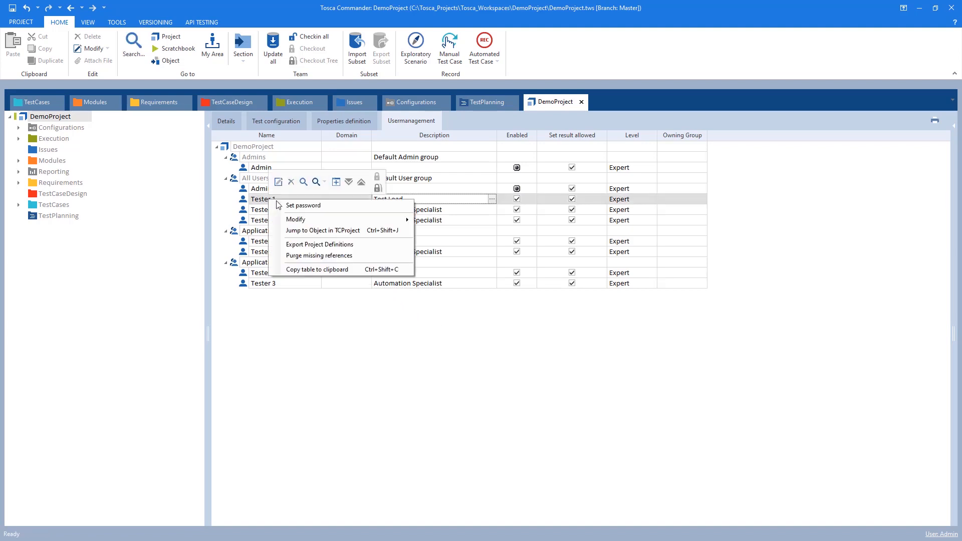
click(304, 209)
text(123456)
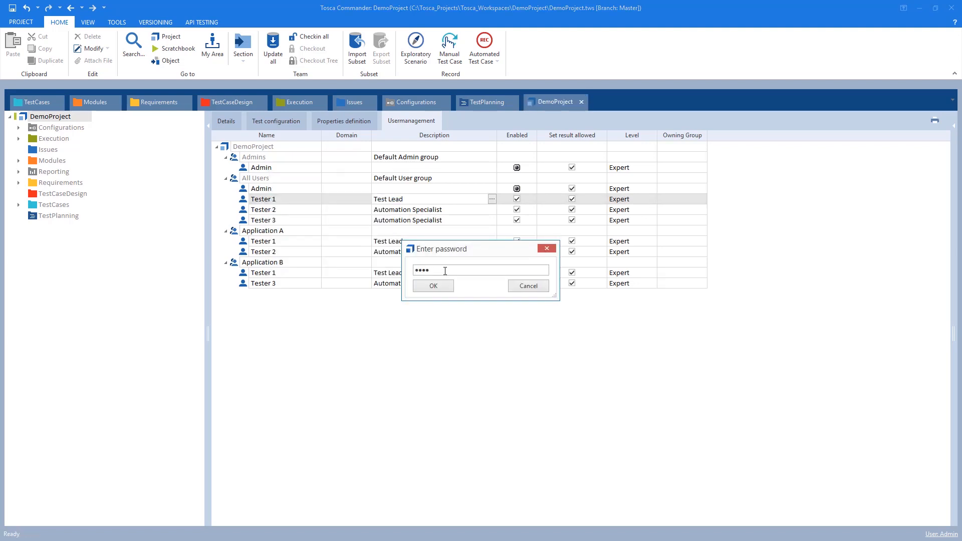
click(433, 286)
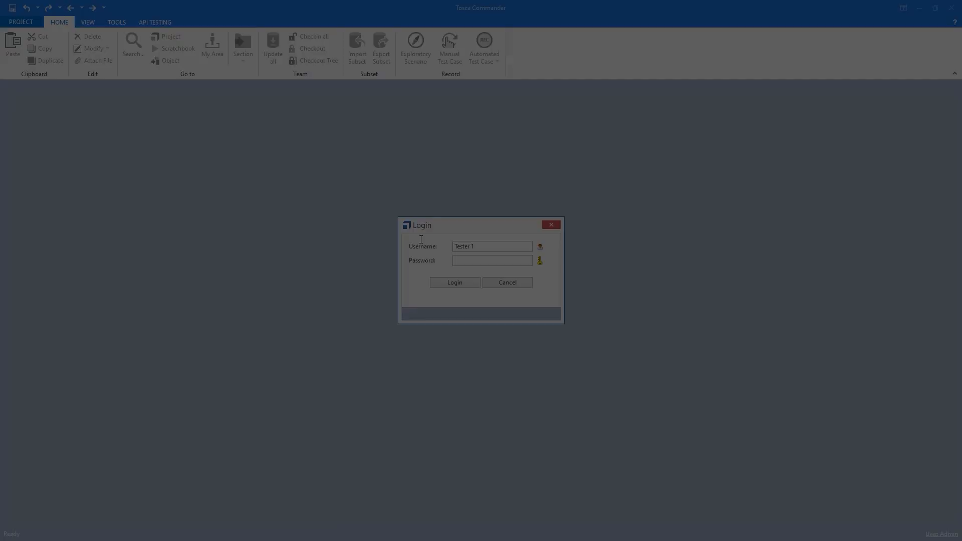
Log in as Tester 1 with the account password and open the project node
text(456)
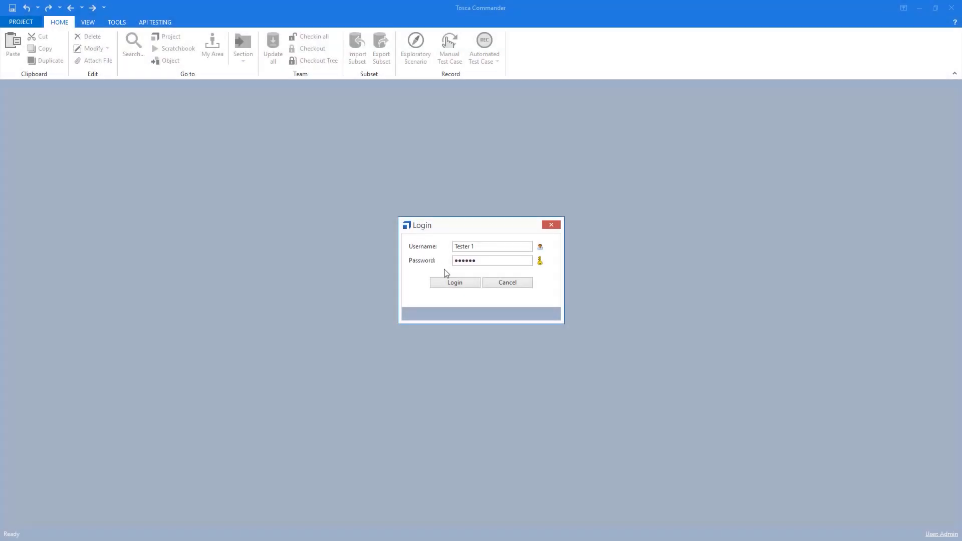
click(455, 285)
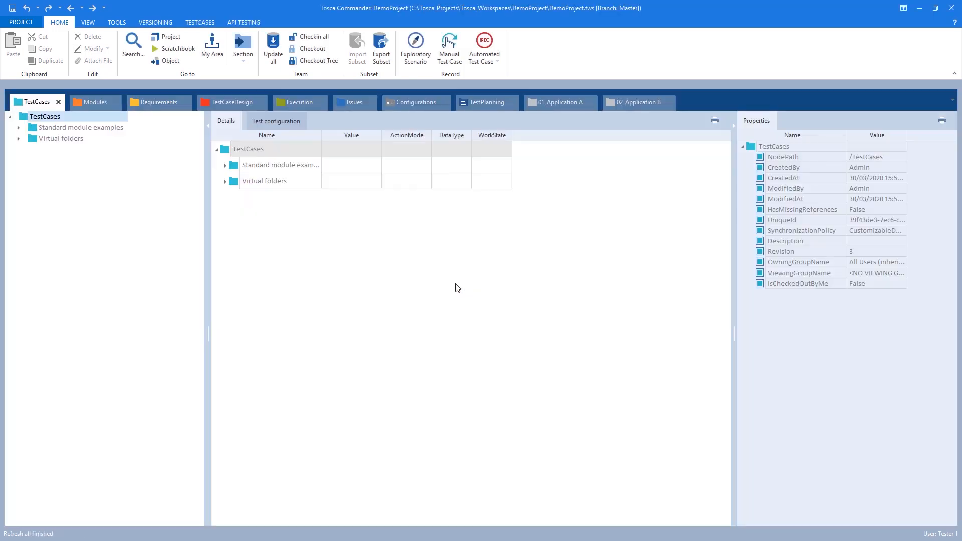
click(171, 36)
drag(225, 113, 476, 302)
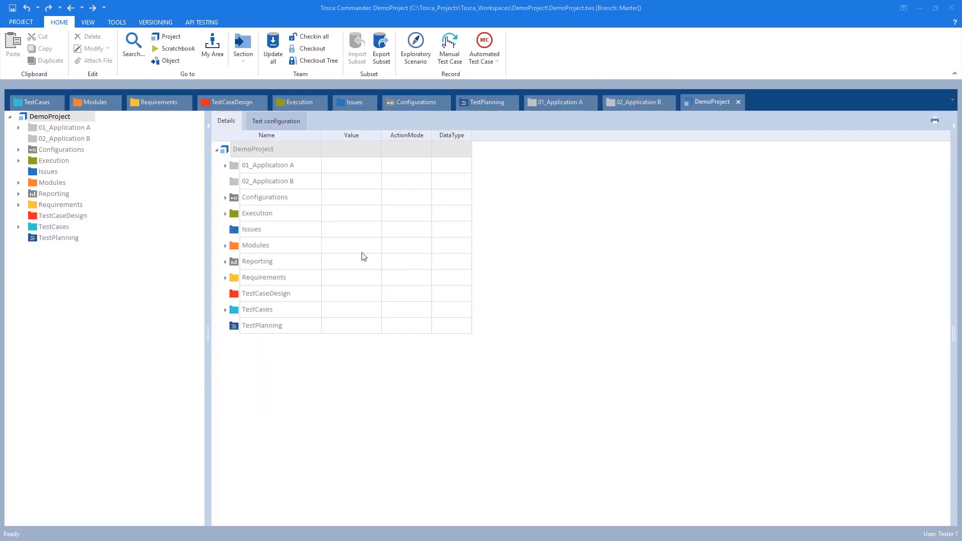
Check out DemoProject and change the logged-in user's password, entering the old password and the new one with its confirmation
right_click(62, 118)
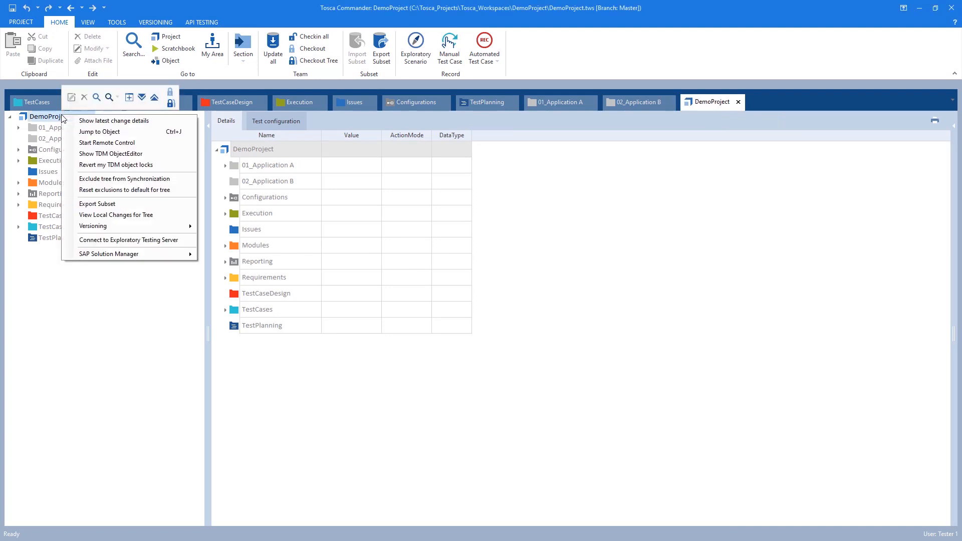
click(169, 96)
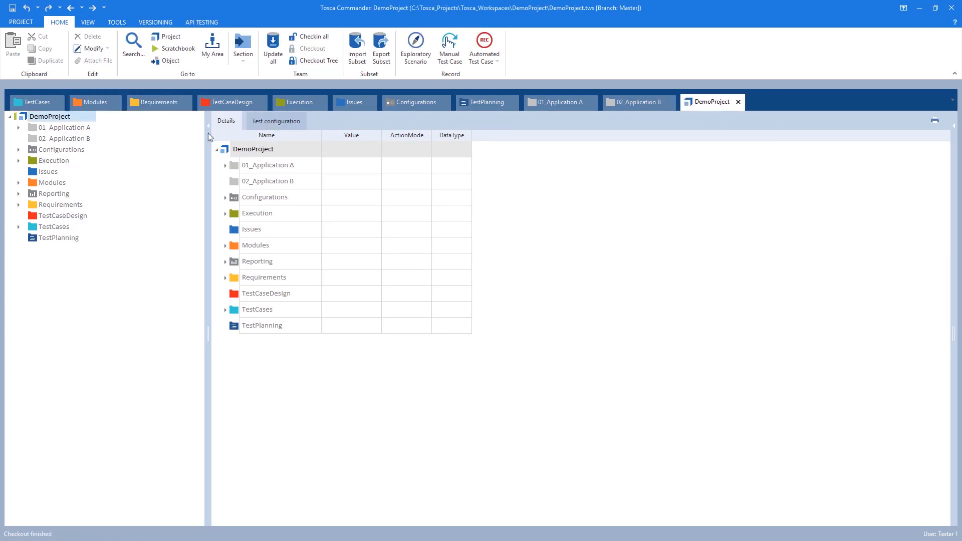
right_click(232, 152)
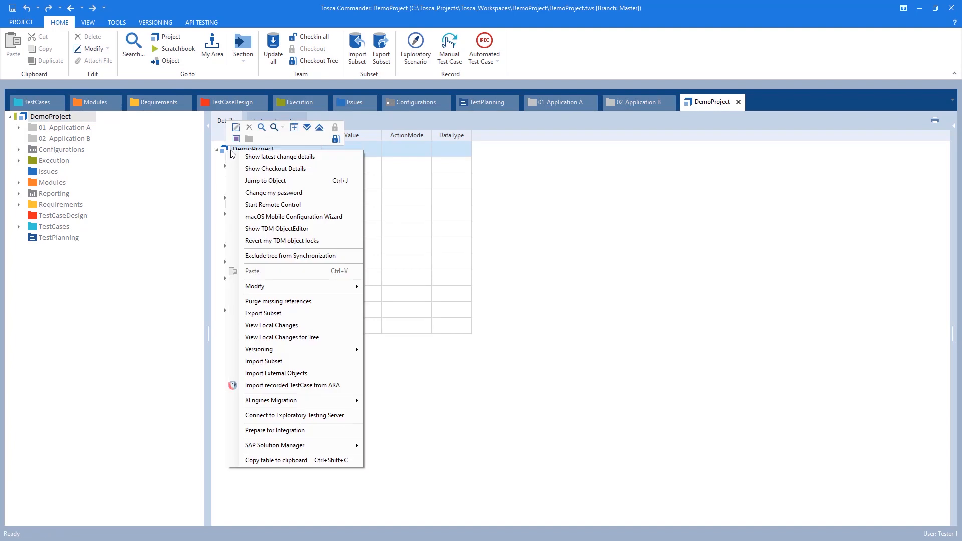
click(290, 197)
text(••••••)
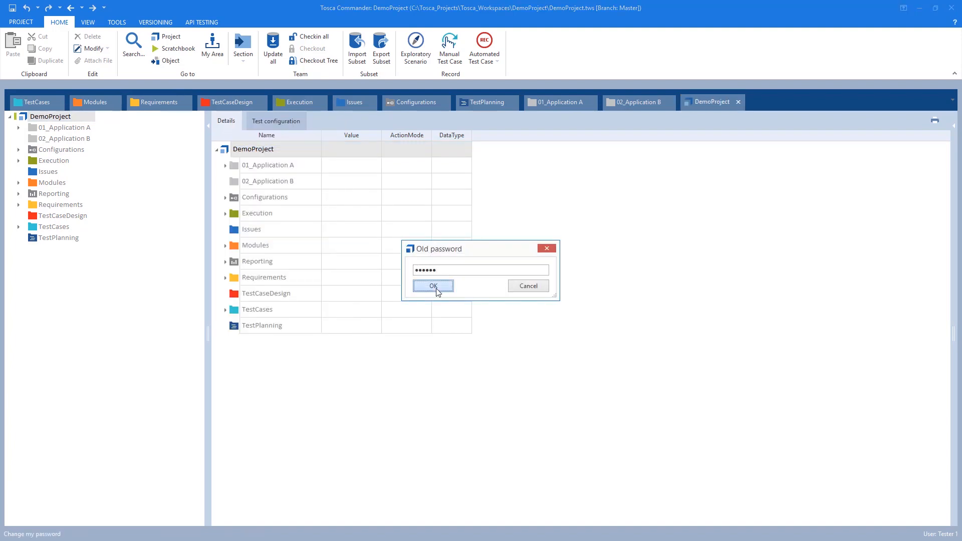
click(434, 286)
text(••••••)
click(433, 286)
text(••••••)
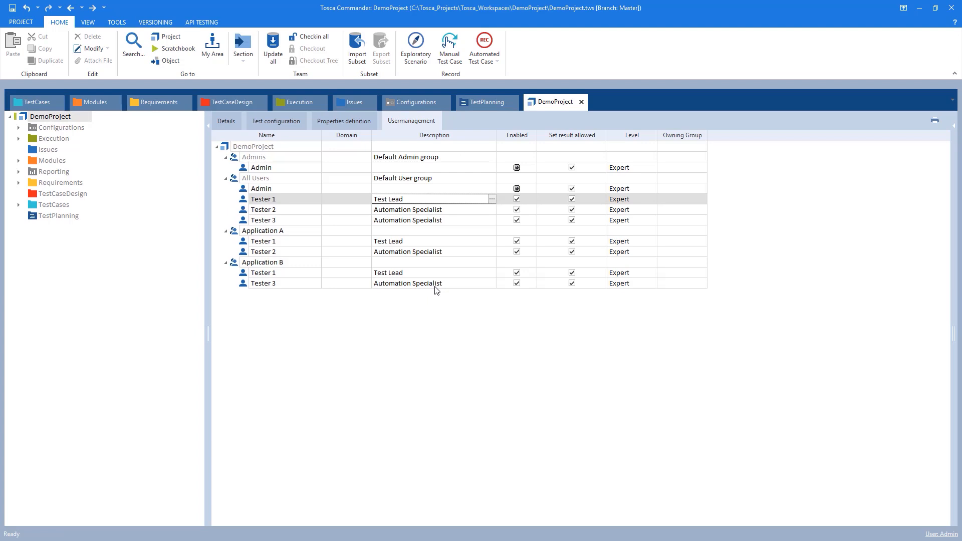
Remove Tester 3 from the Application B user group
right_click(304, 201)
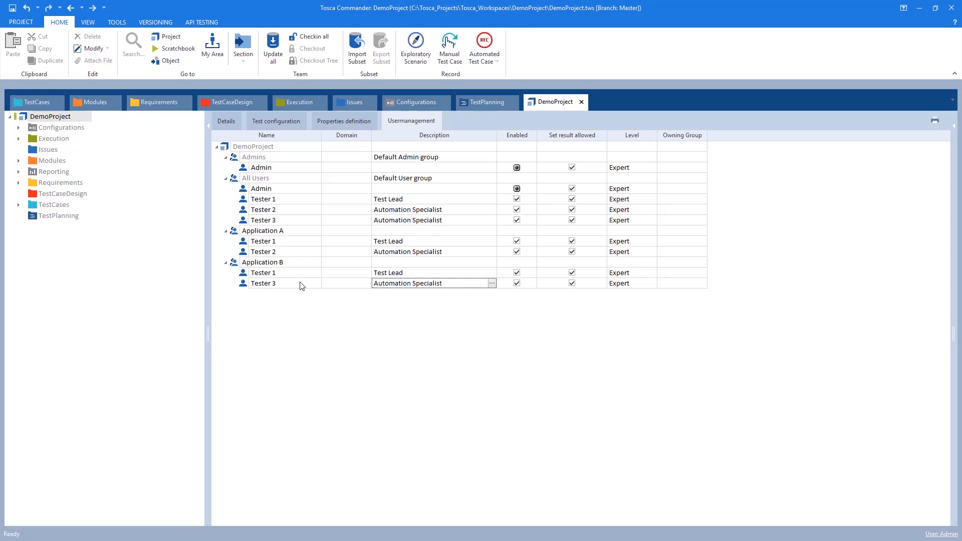
right_click(309, 285)
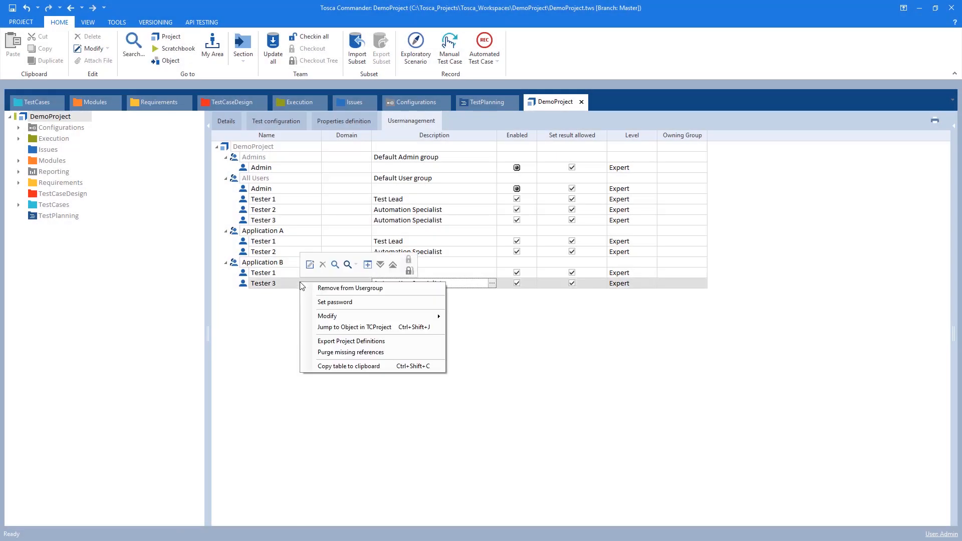
click(396, 290)
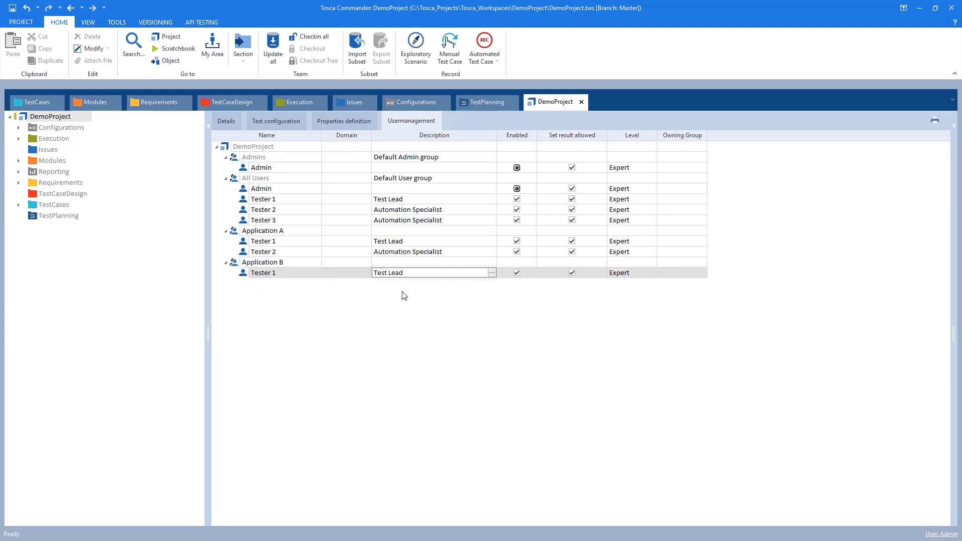
Disable Tester 3 in the All Users group and select the Set result allowed setting of Tester 2 in Application A
click(518, 224)
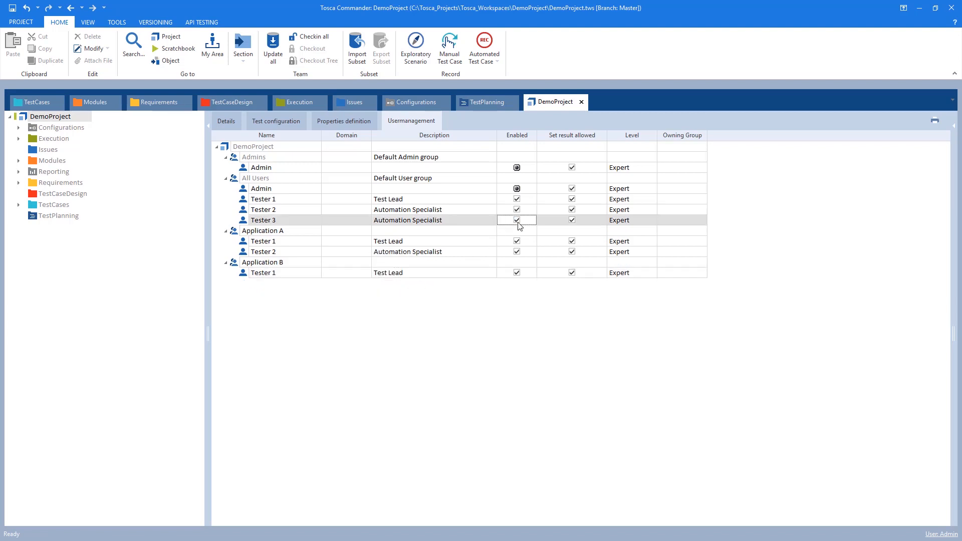
click(517, 221)
click(572, 252)
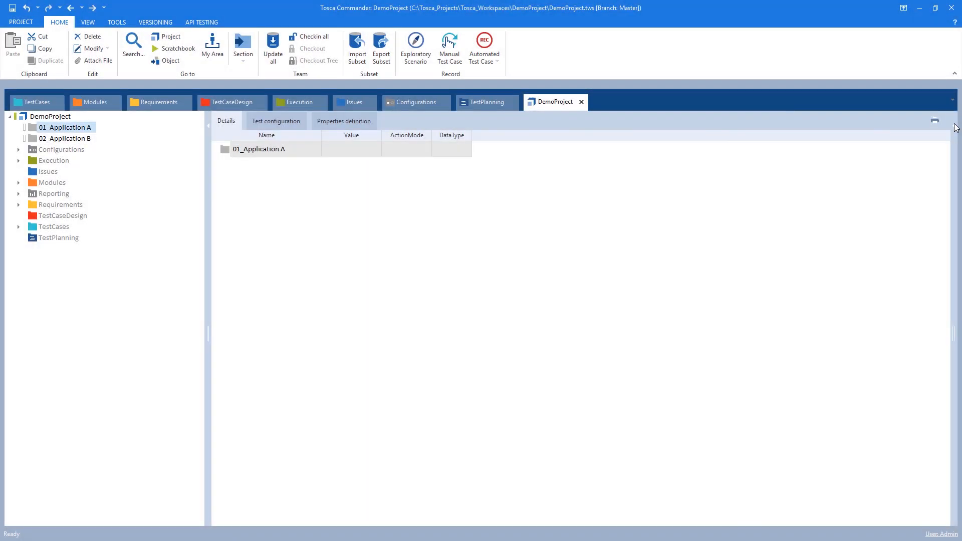
Show the properties of the 01_Application A folder and set its OwningGroupName to Application A
click(955, 128)
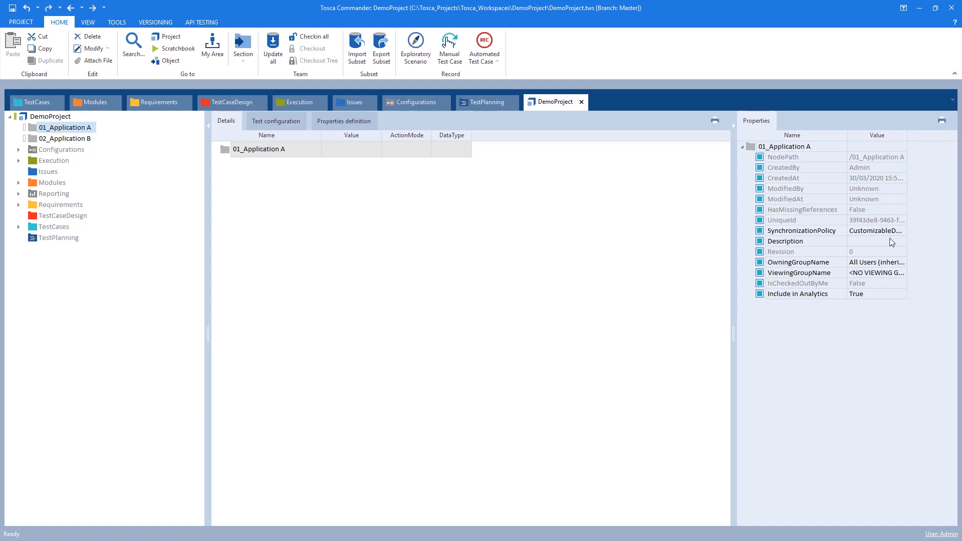
click(876, 264)
click(902, 262)
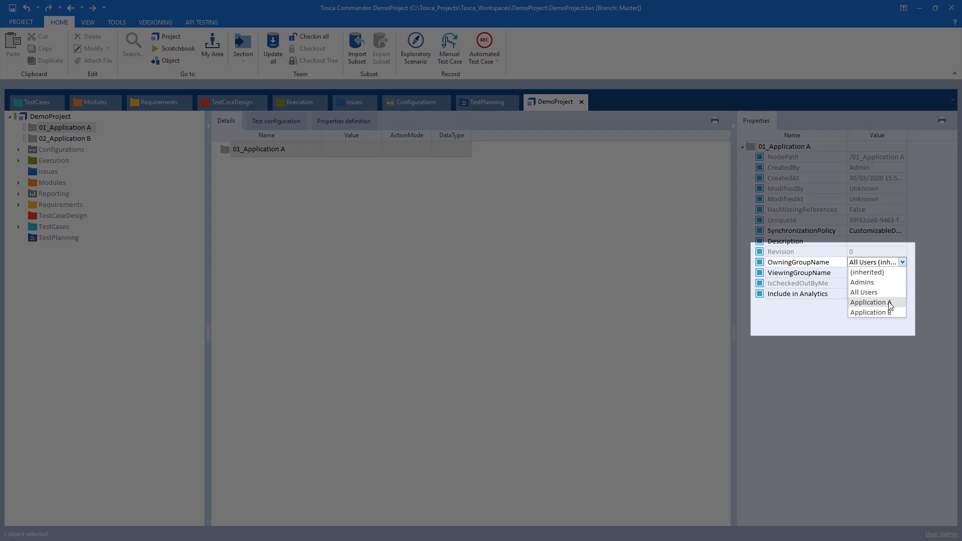
click(889, 303)
Set the ViewingGroupName of the 01_Application A folder to Application B
click(901, 275)
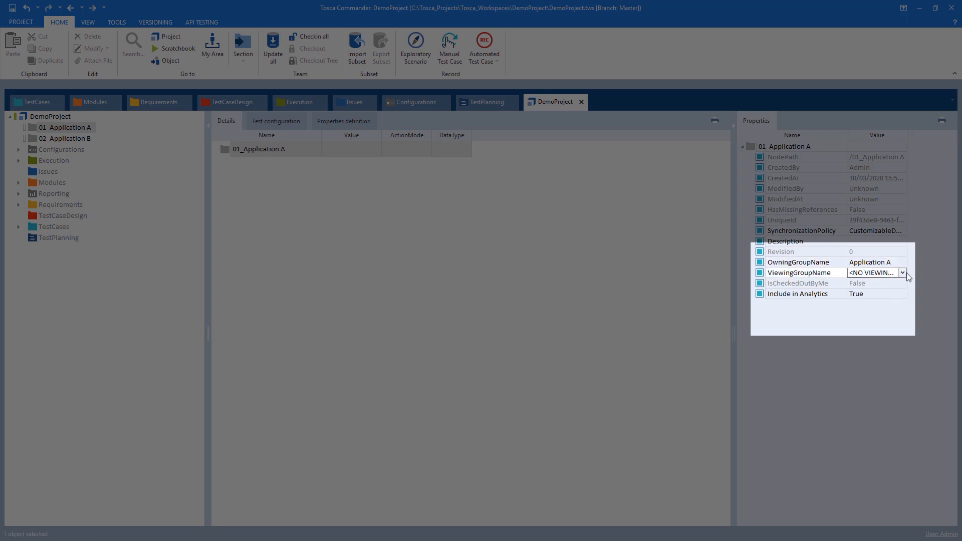
click(902, 273)
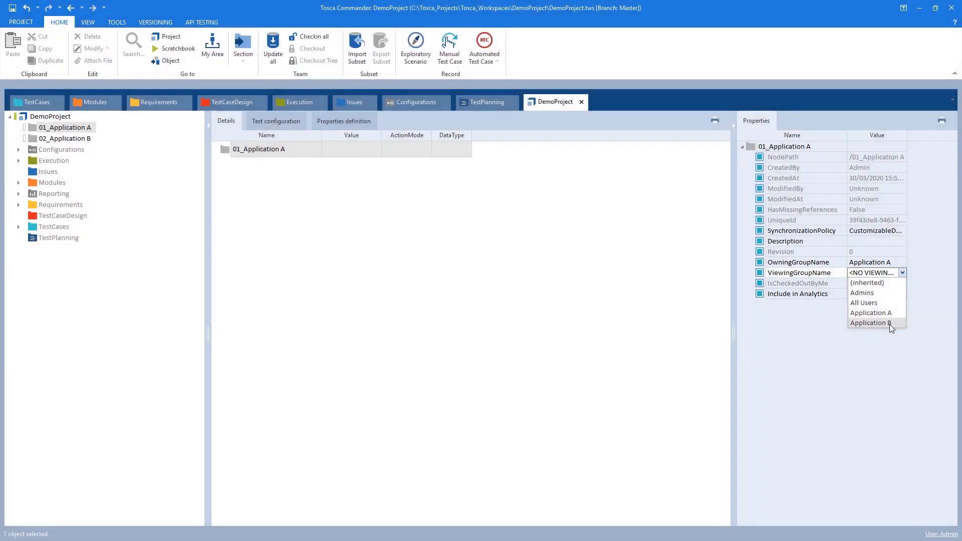
click(889, 324)
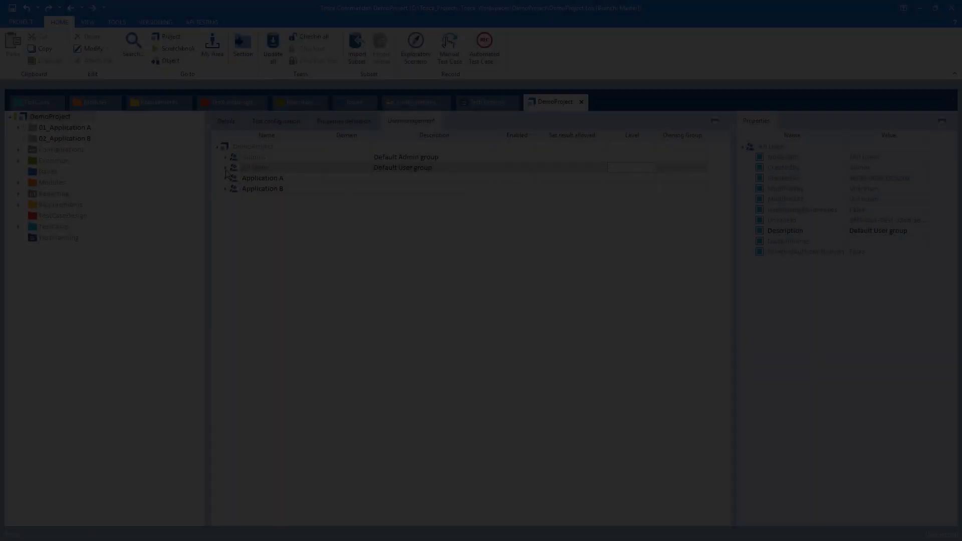
Expand the All Users group in user management and set the level of Tester 2 and Tester 3 to Advanced
click(225, 168)
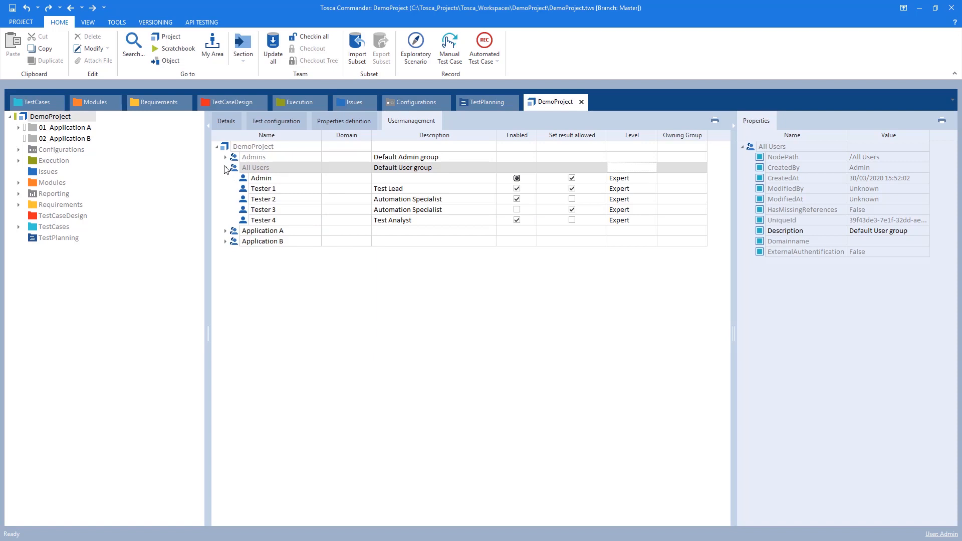
click(650, 202)
click(652, 200)
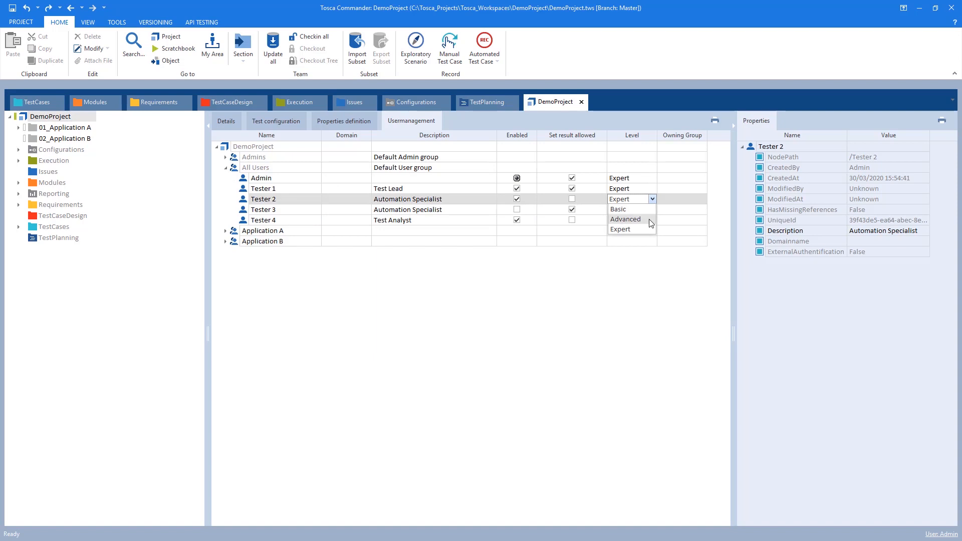
click(650, 221)
click(651, 210)
click(652, 209)
click(647, 229)
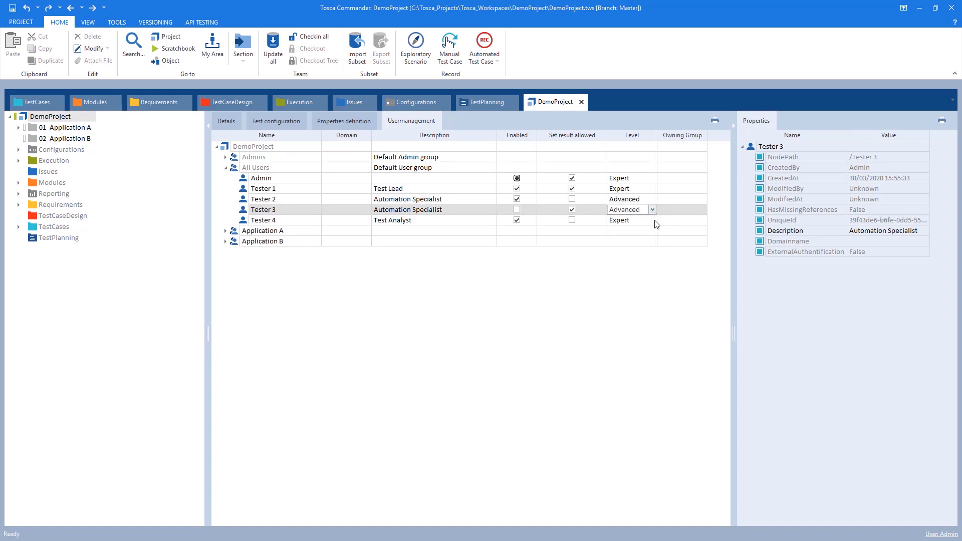
Set the level of Tester 4 to Basic and check in all changes to DemoProject
click(651, 221)
click(652, 220)
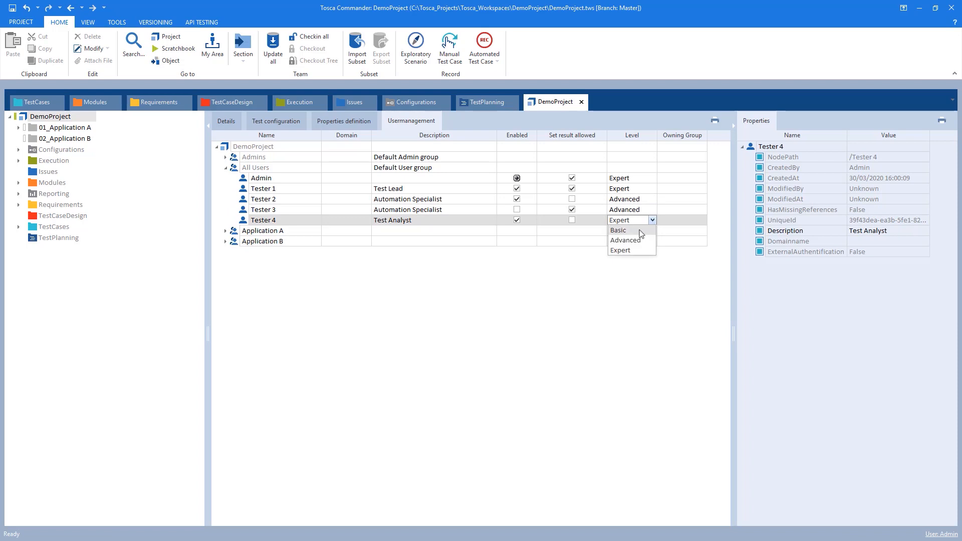
click(637, 231)
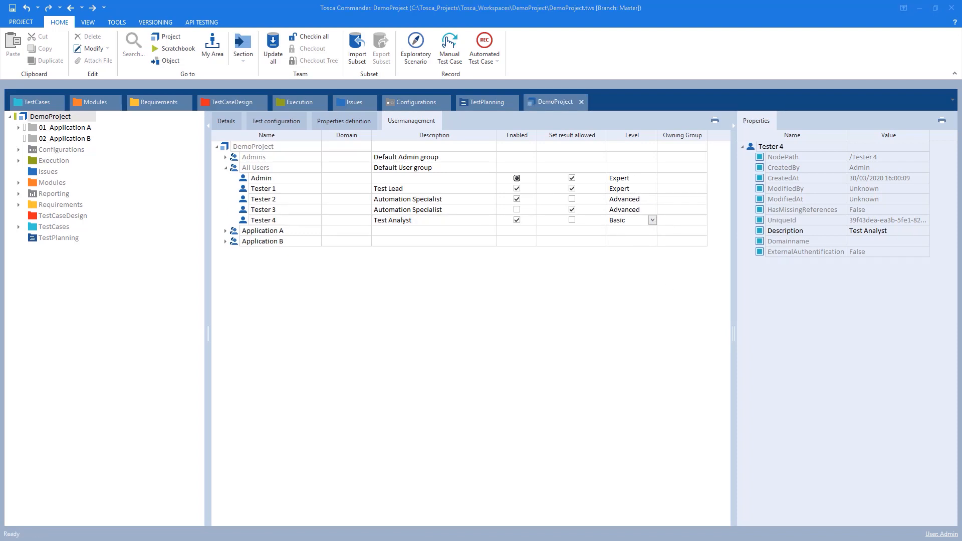
click(632, 146)
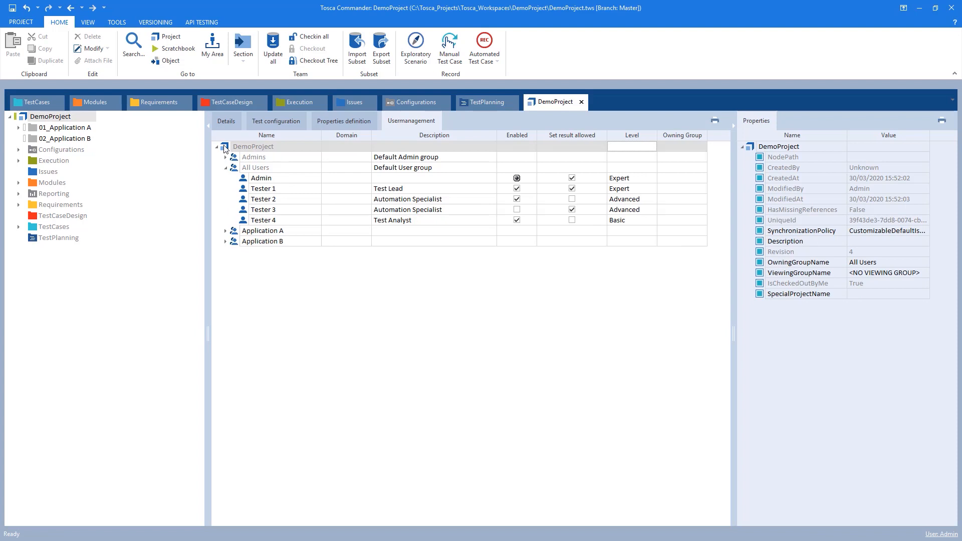
click(312, 39)
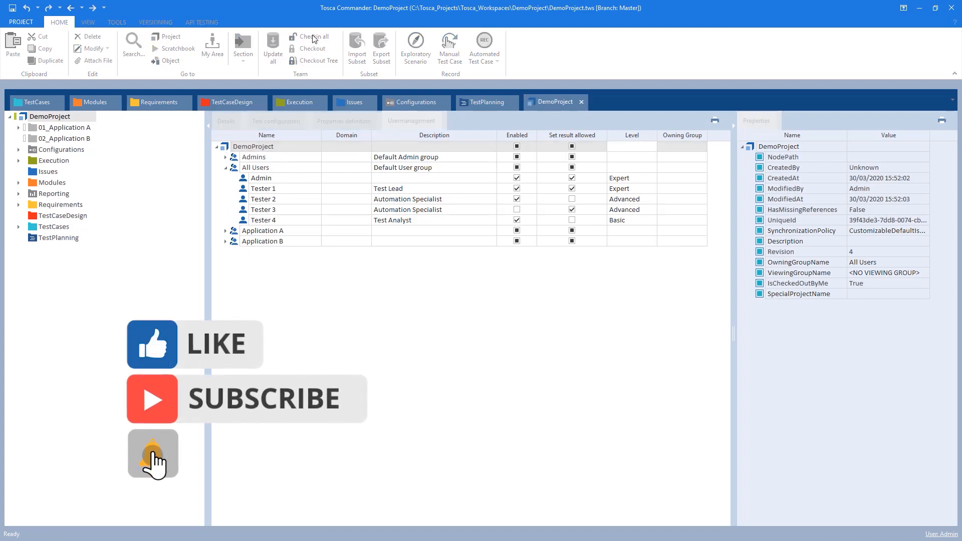